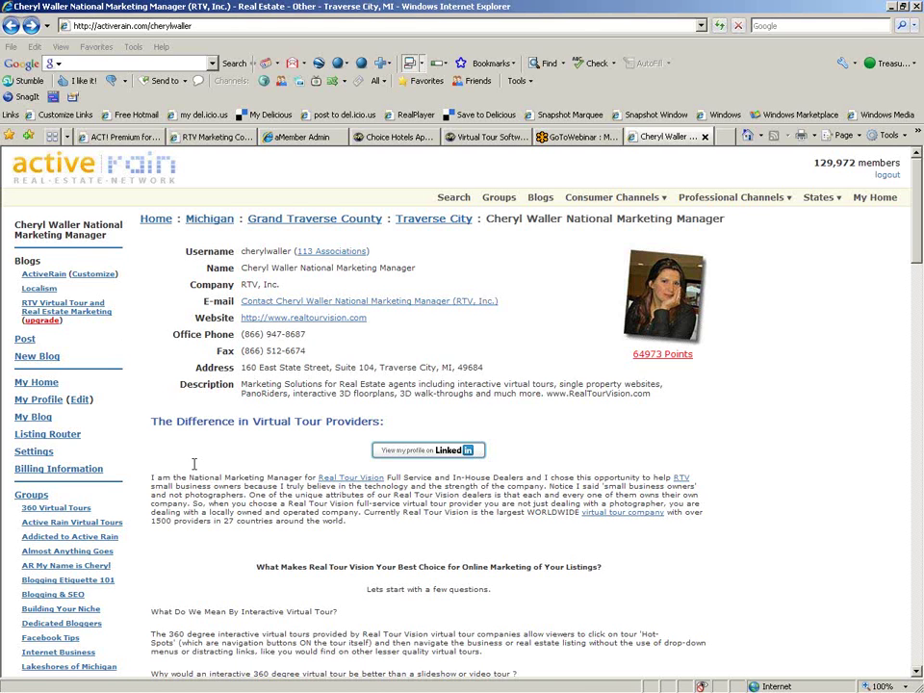
Step: Scroll through the public profile page, return to the top, and open My Profile for editing
scroll(193, 464, "down", 2)
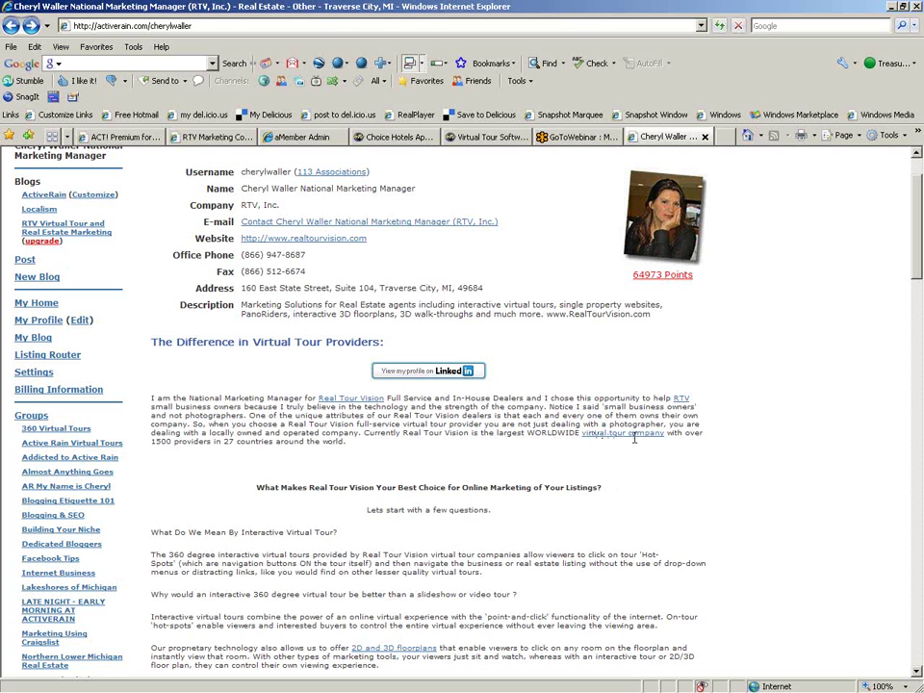
scroll(588, 466, "down", 5)
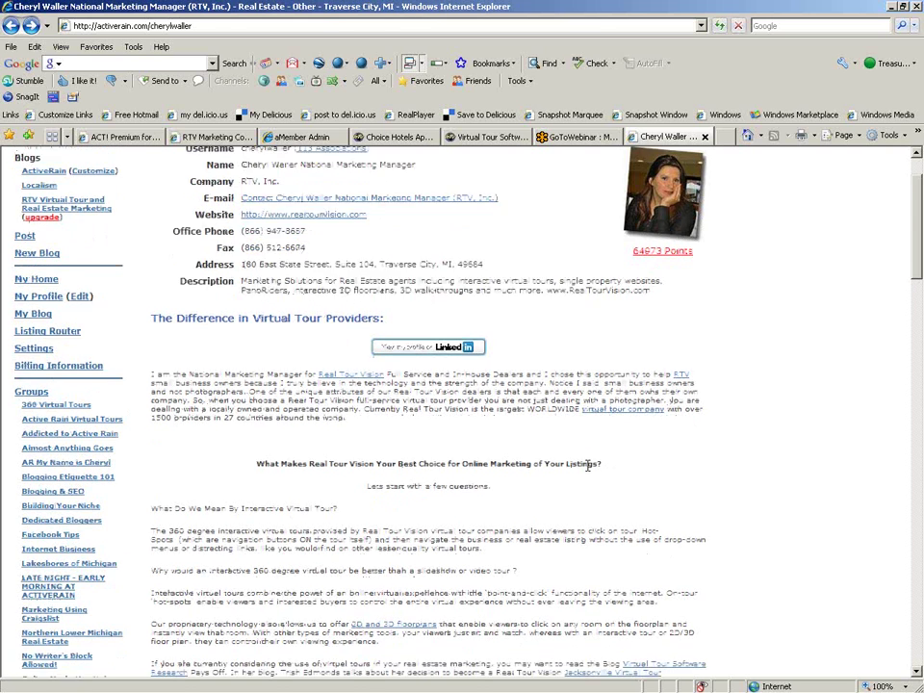
scroll(506, 466, "down", 2)
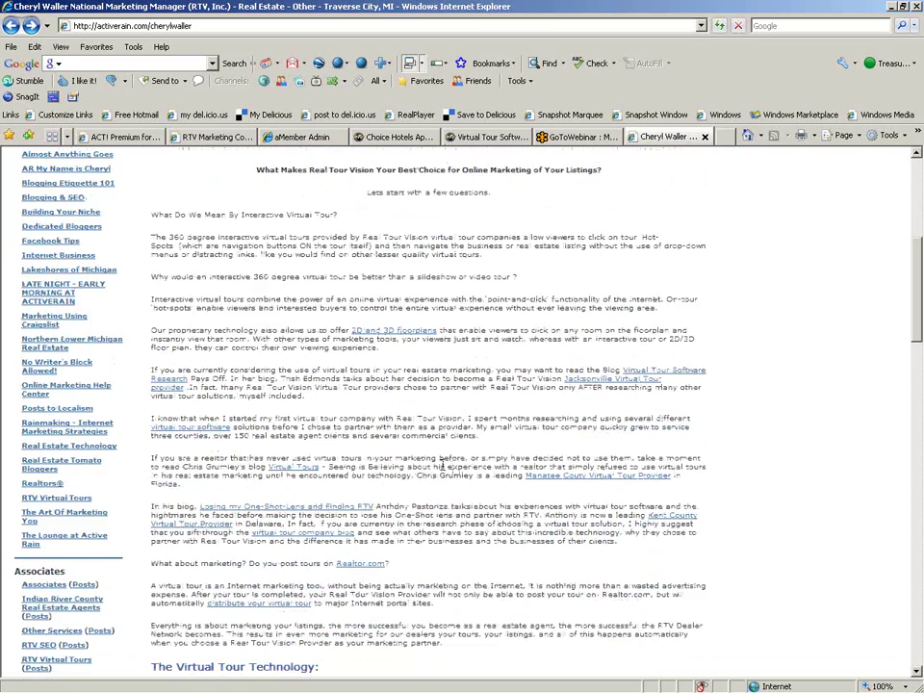
scroll(442, 466, "down", 3)
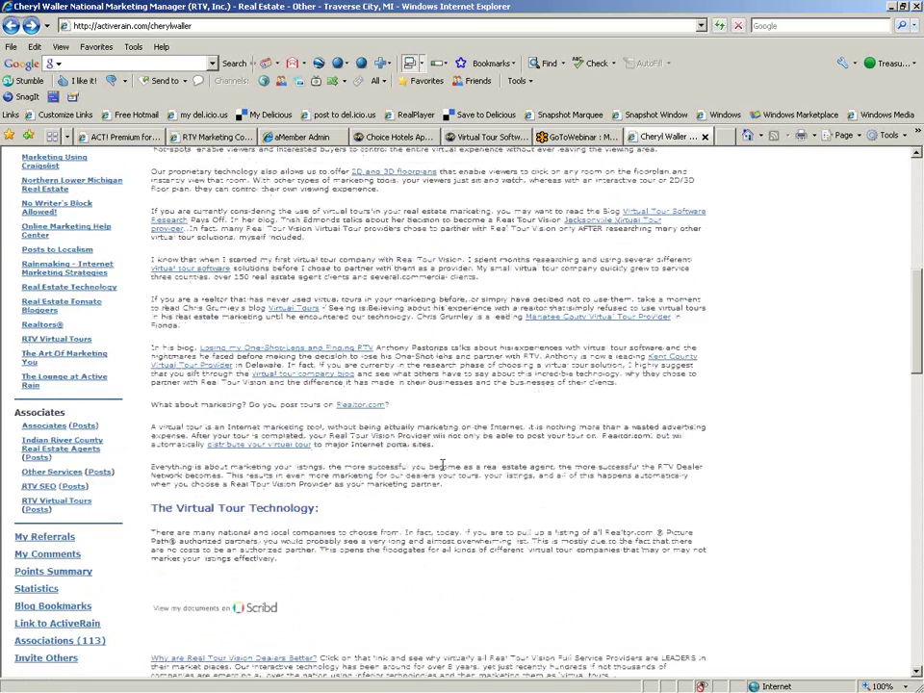
scroll(441, 466, "up", 12)
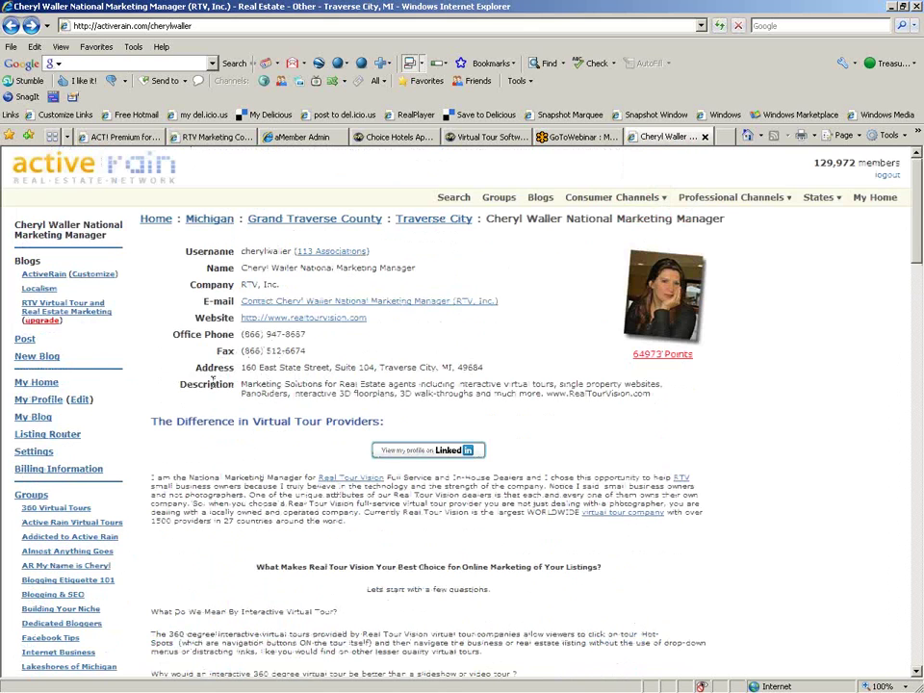
left_click(79, 399)
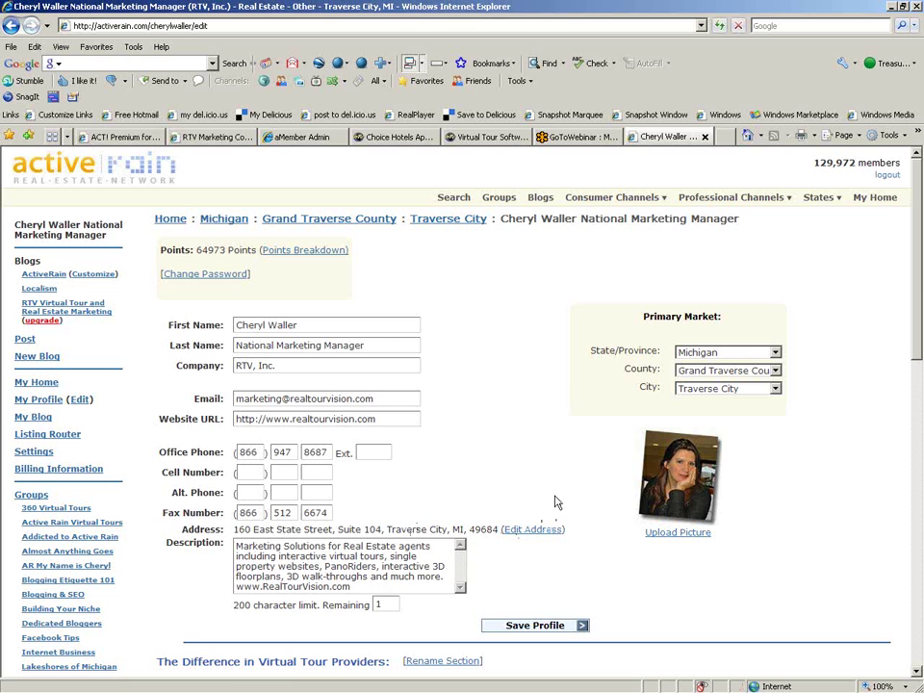
Step: Select 'virtual tour' in the Virtual Tour Providers paragraph and bring up the insert/edit link dialog
scroll(555, 501, "down", 6)
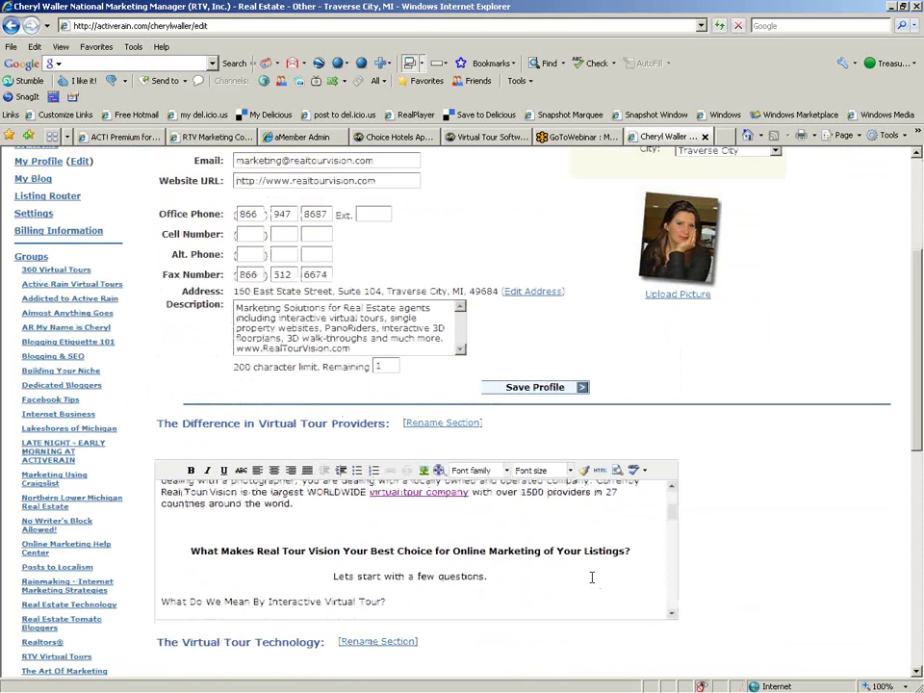
scroll(592, 576, "down", 5)
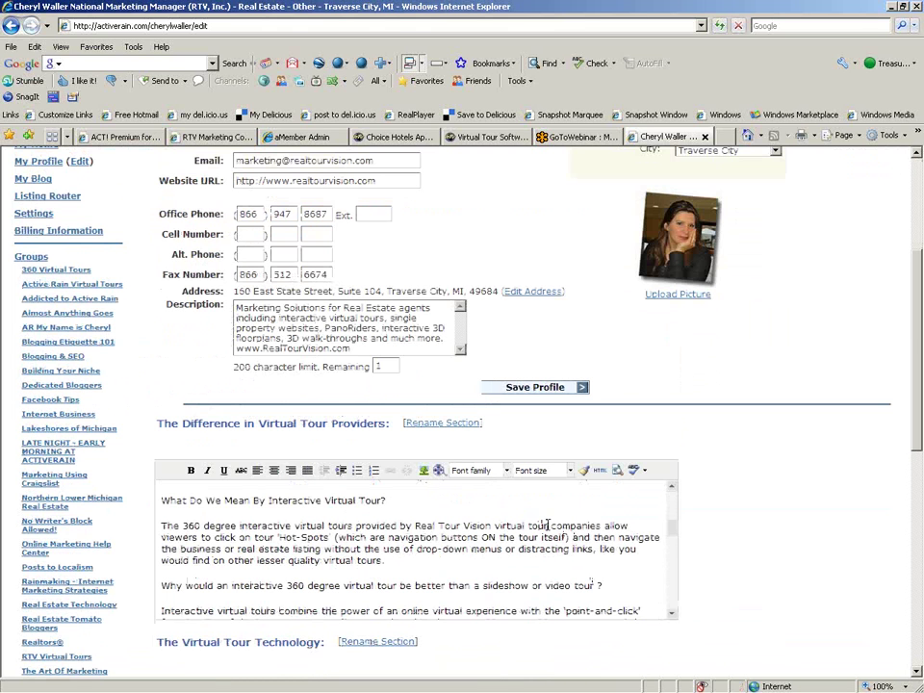
scroll(546, 525, "down", 1)
left_click_drag(548, 507, 497, 511)
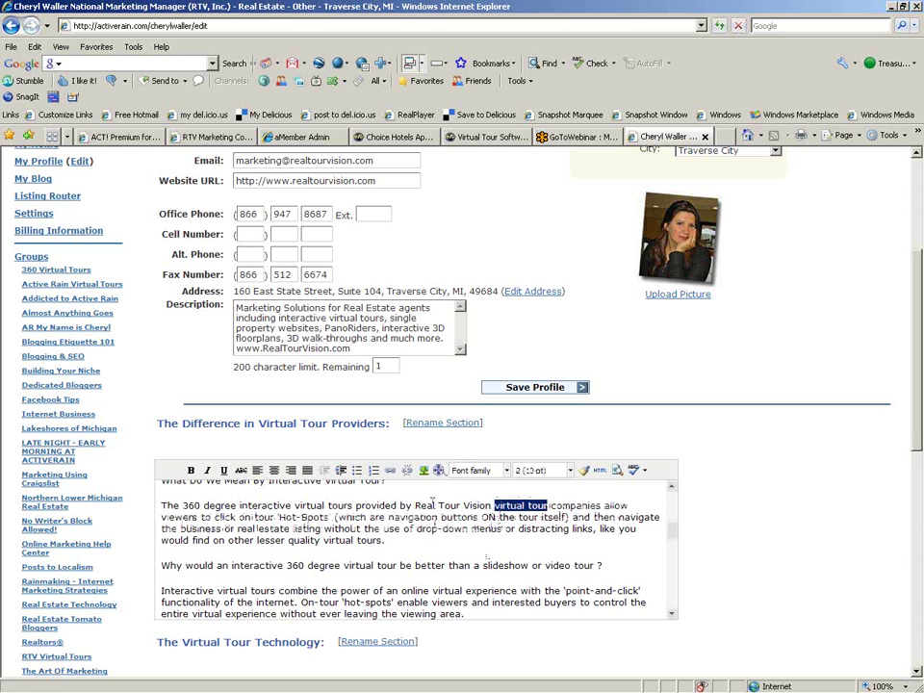
left_click(390, 471)
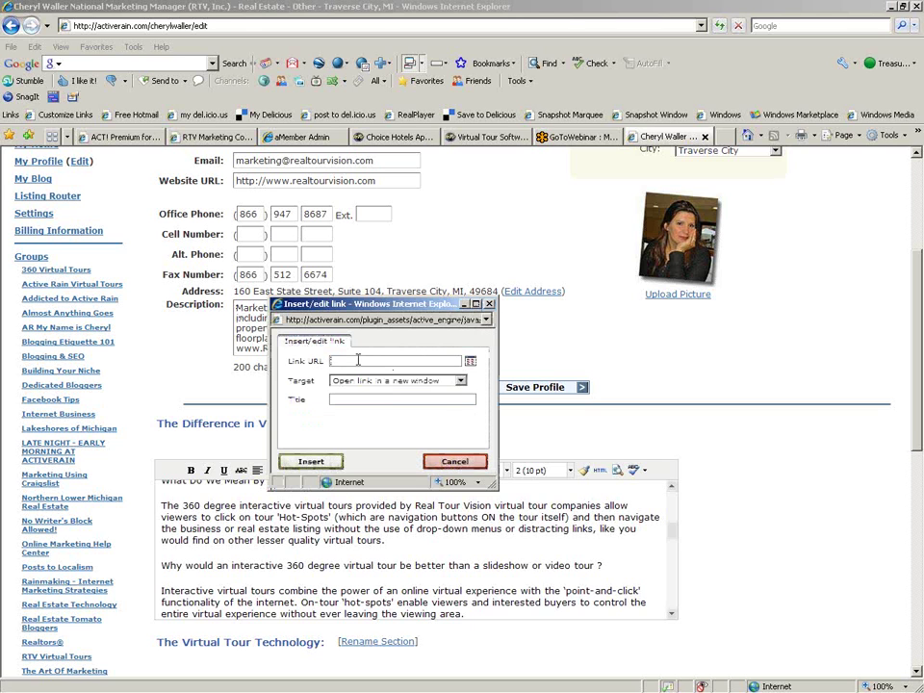
type("http")
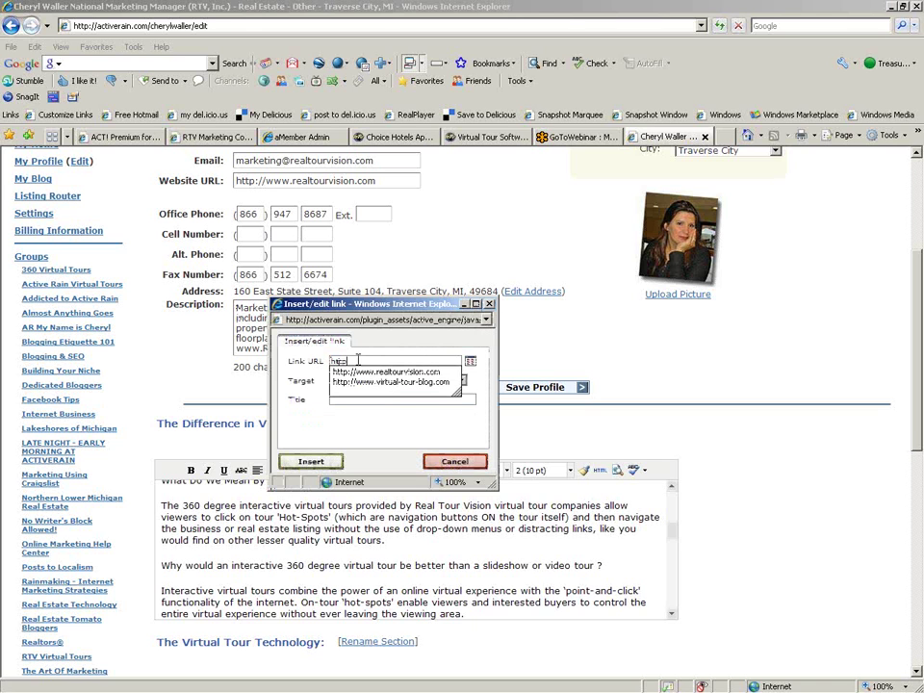
key("Return")
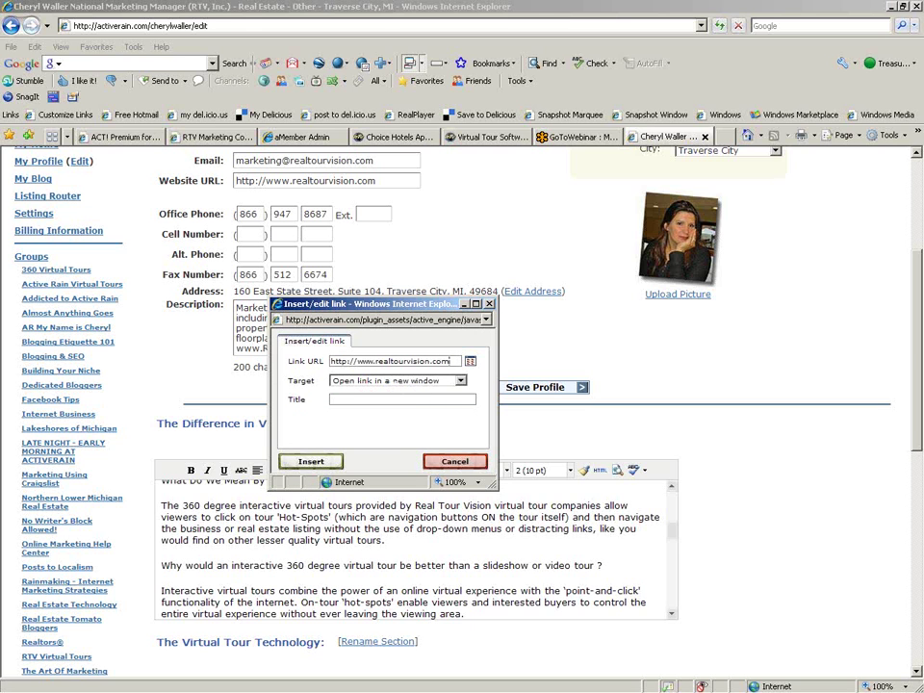
left_click(306, 460)
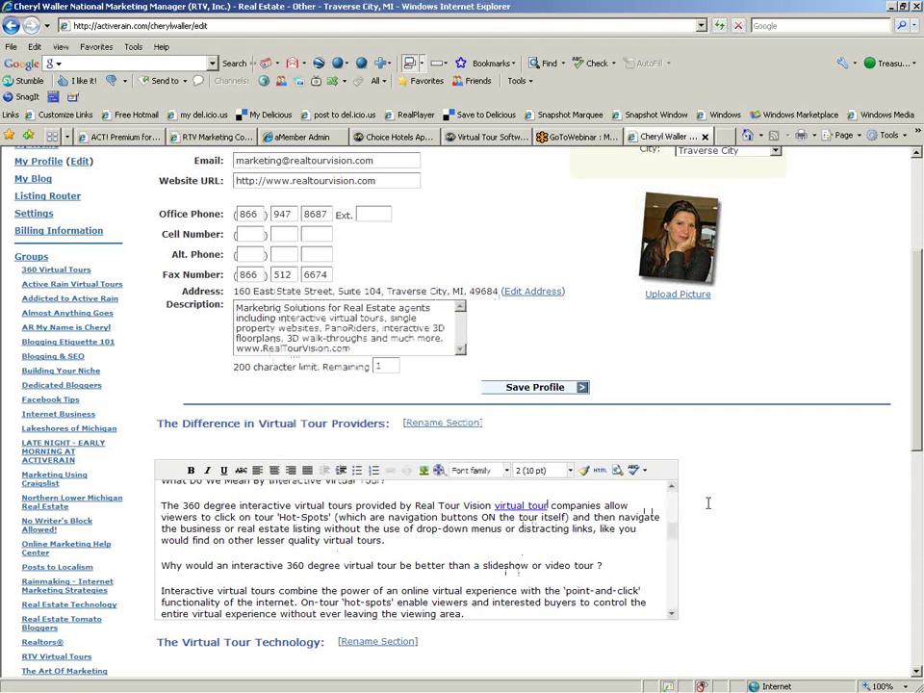
scroll(496, 559, "down", 1)
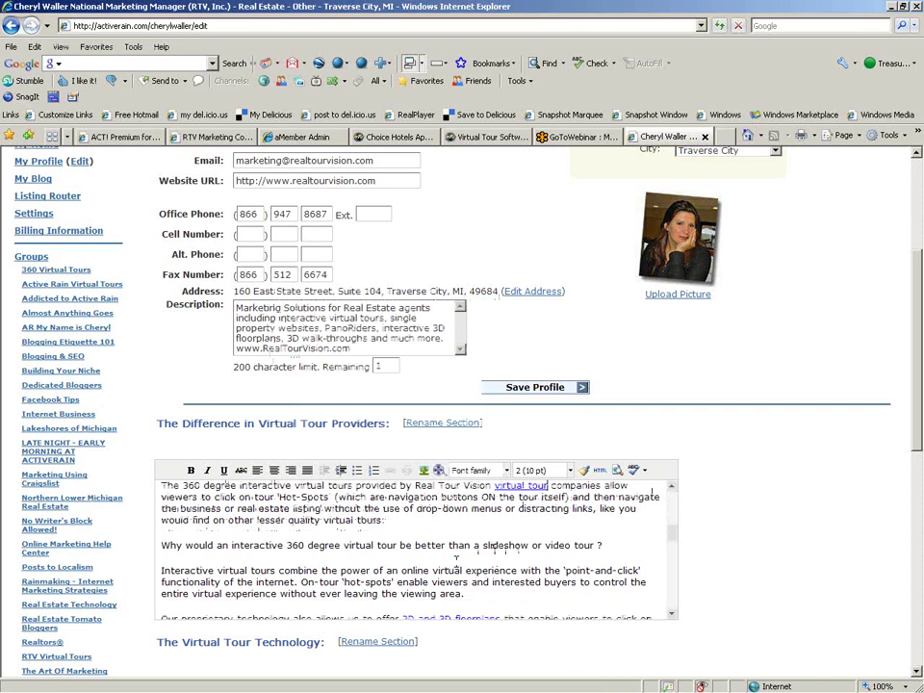
scroll(491, 525, "down", 1)
scroll(361, 560, "down", 2)
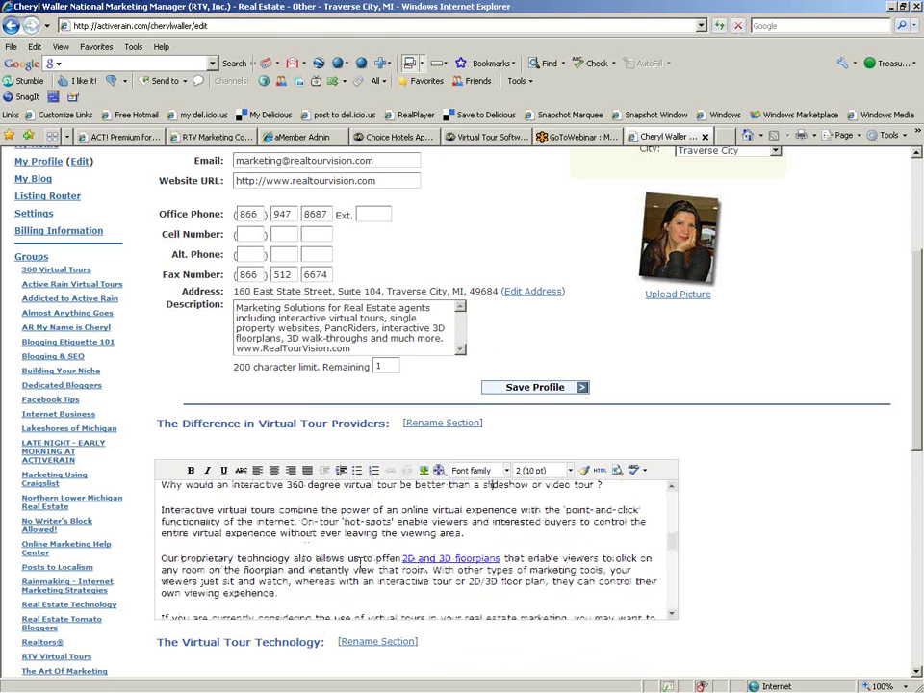
scroll(525, 566, "down", 3)
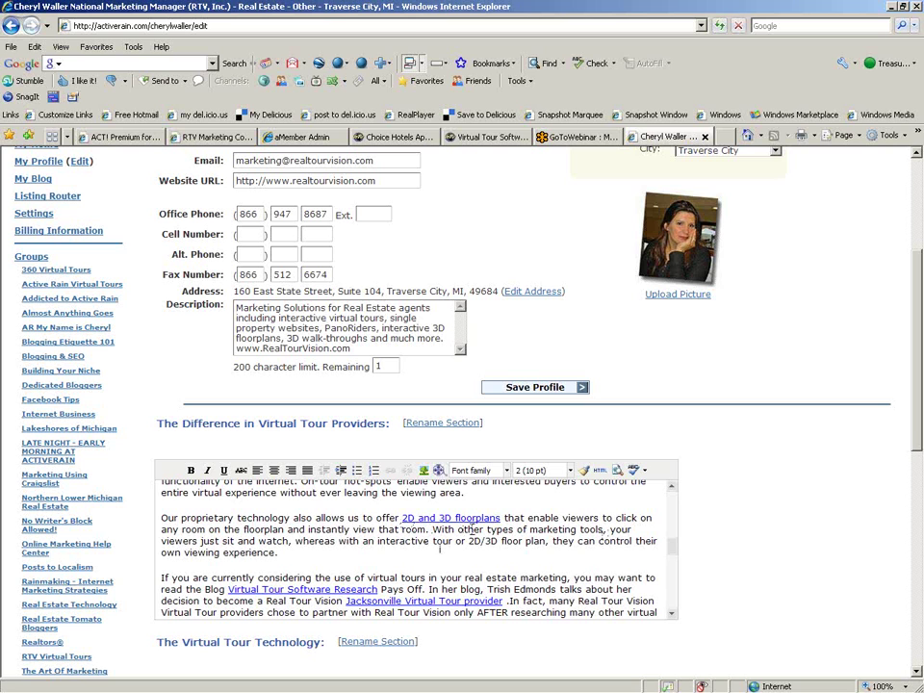
left_click(492, 520)
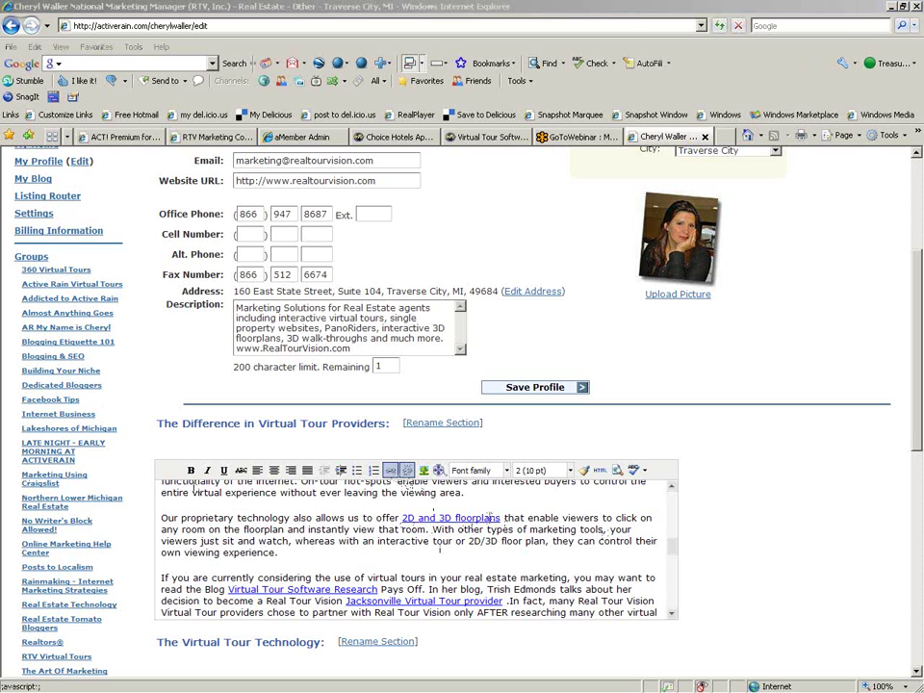
Step: Check and confirm the '2D and 3D floorplans' link to the floor-plans page, then scroll down
left_click(390, 470)
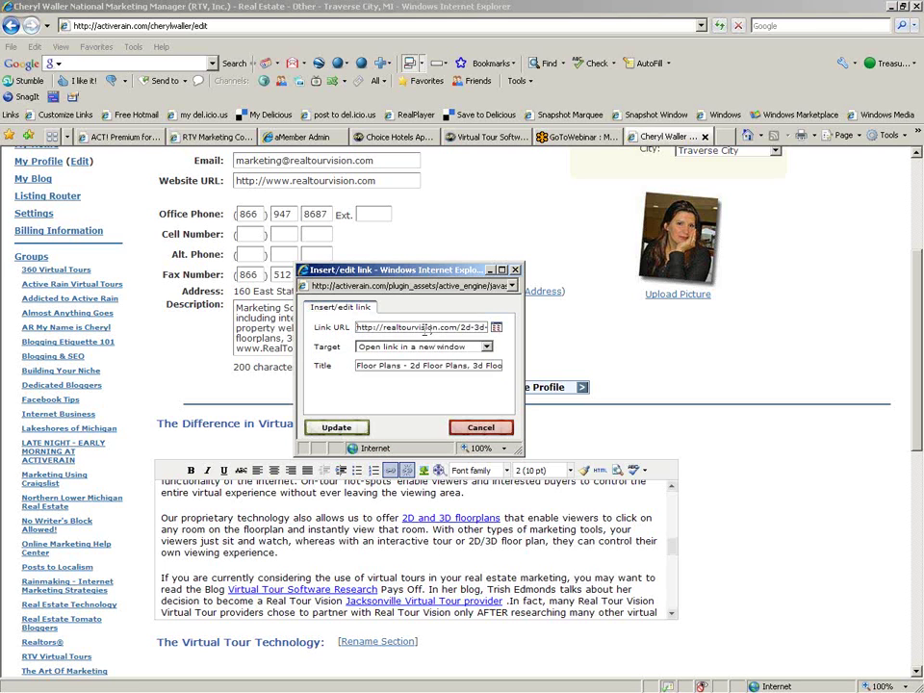
key("Right")
key("Right")
key("Right")
key("Right")
key("Right")
key("Right")
key("Right")
key("Right")
key("Right")
key("Right")
key("Right")
key("Right")
key("Right")
key("Right")
key("Right")
key("Right")
key("Right")
key("Right")
key("Right")
key("Right")
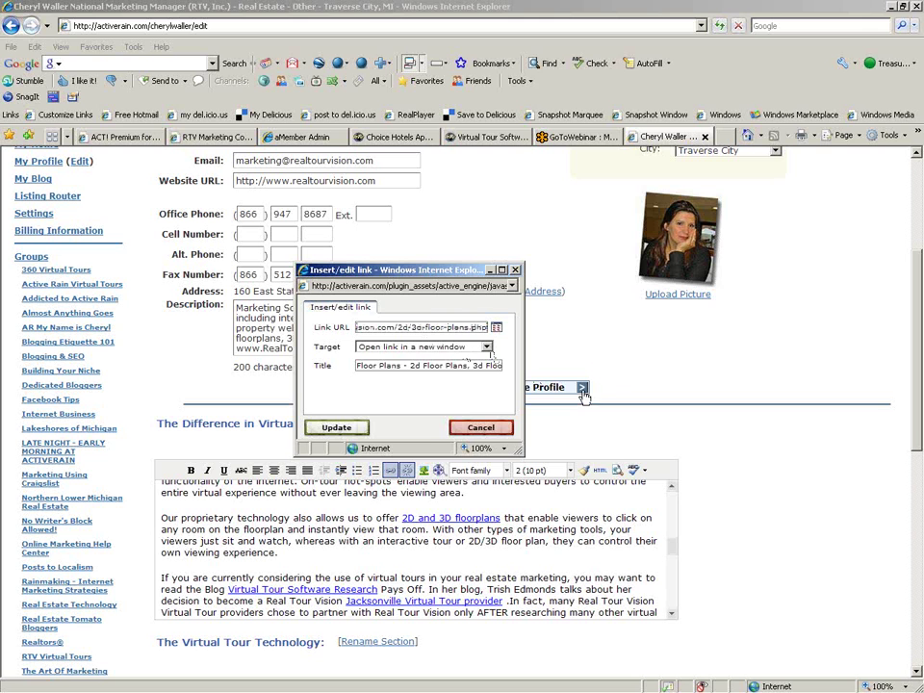
left_click(514, 271)
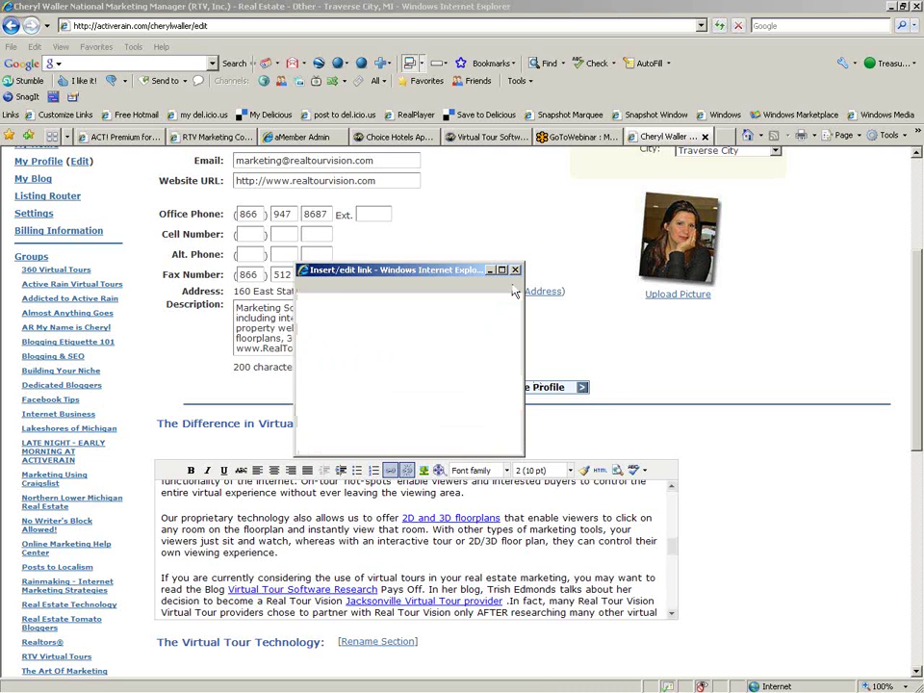
scroll(721, 468, "down", 7)
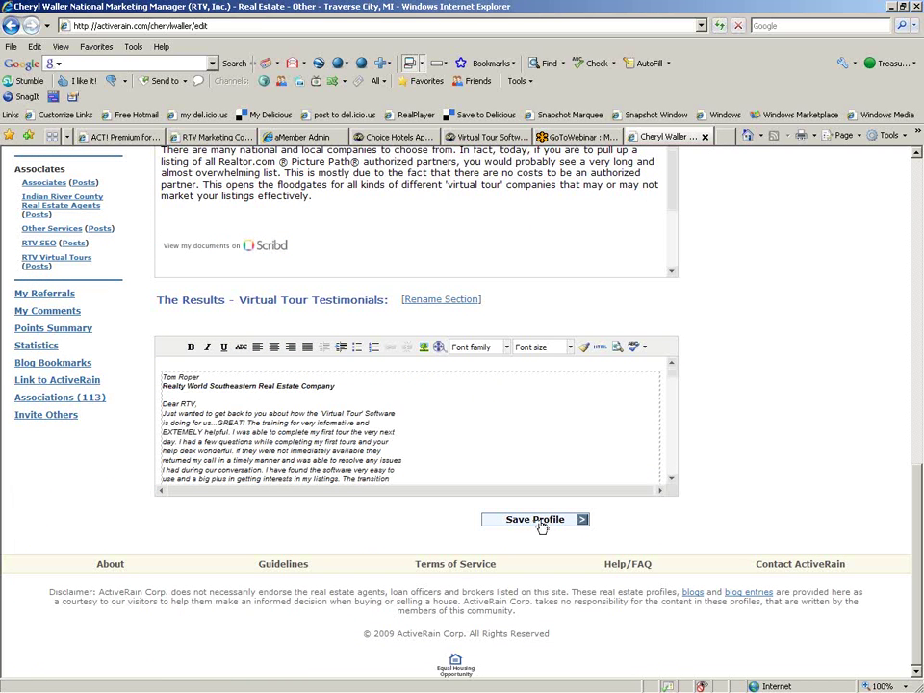
Step: Save the profile, then verify its 'virtual tour' link opens the Real Tour Vision site
left_click(540, 524)
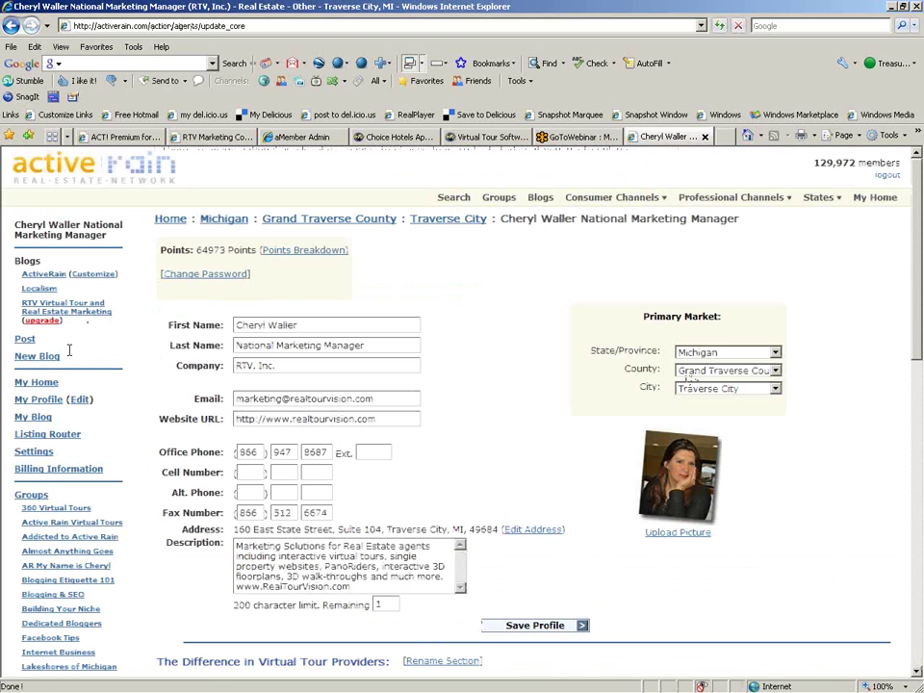
left_click(38, 400)
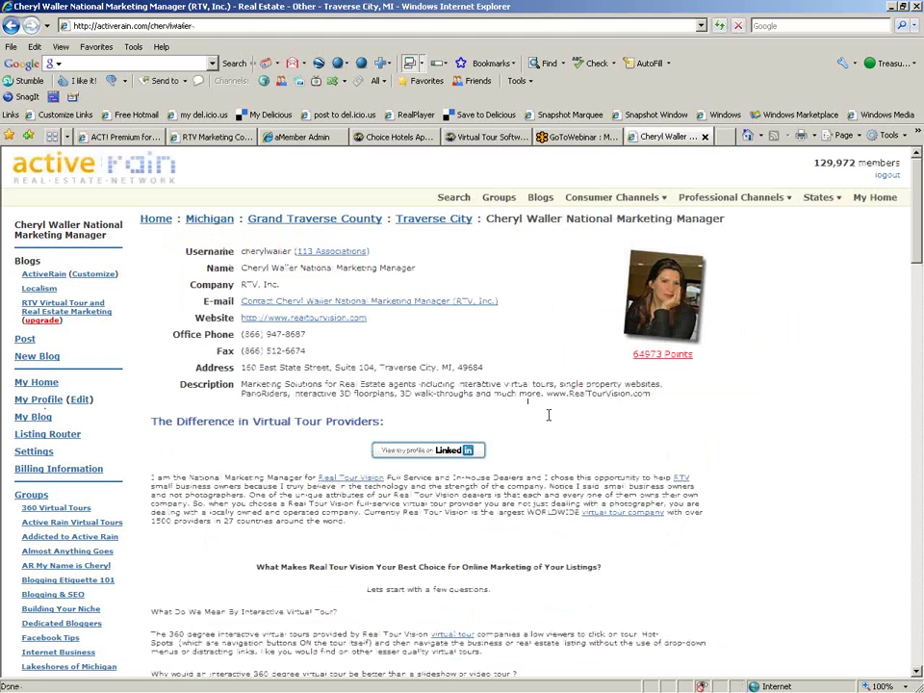
scroll(549, 415, "down", 2)
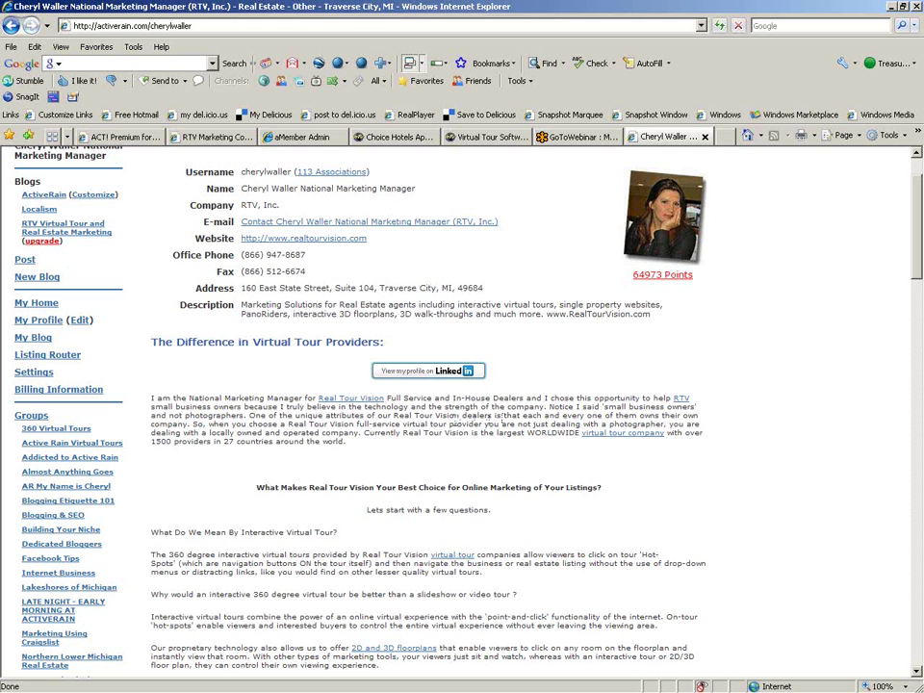
scroll(514, 462, "down", 2)
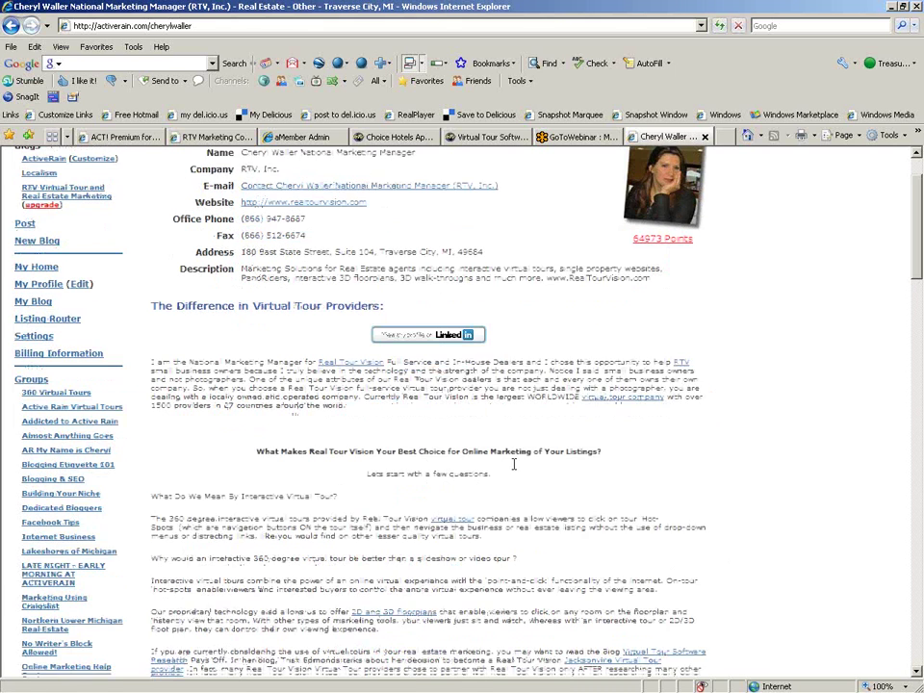
left_click(446, 483)
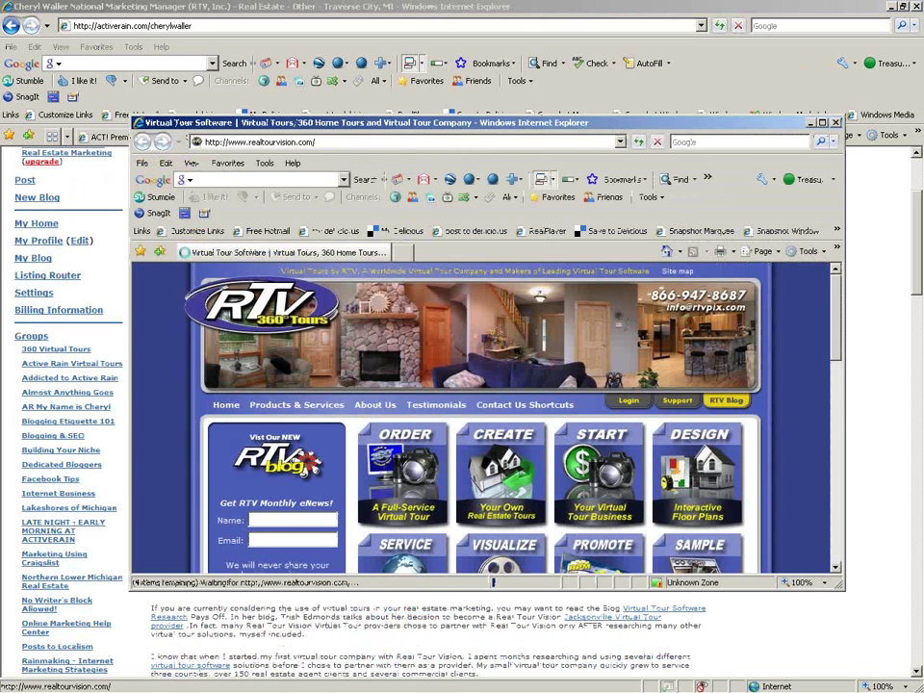
left_click(836, 122)
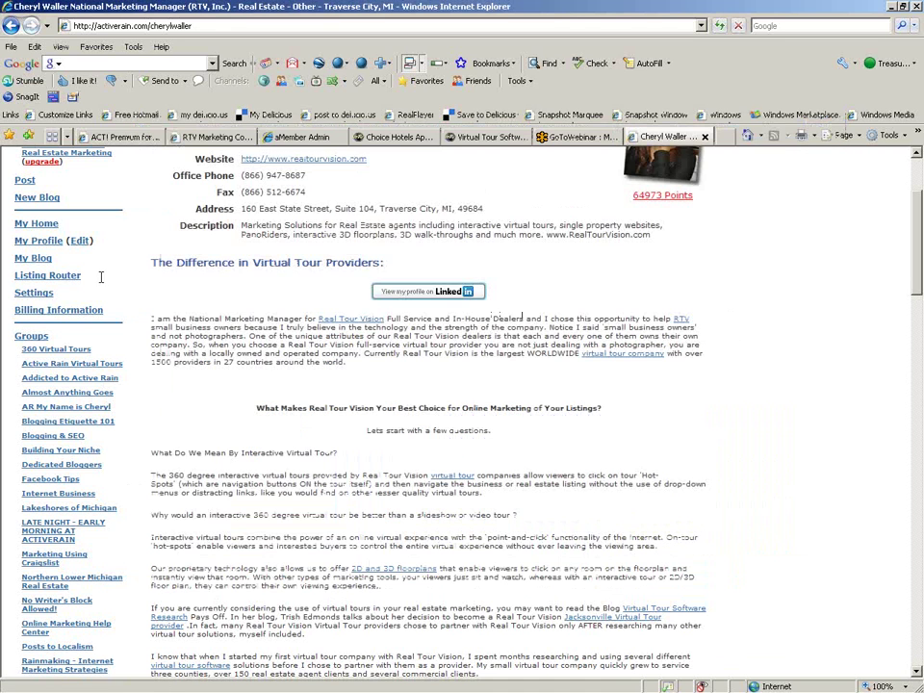
scroll(121, 276, "up", 3)
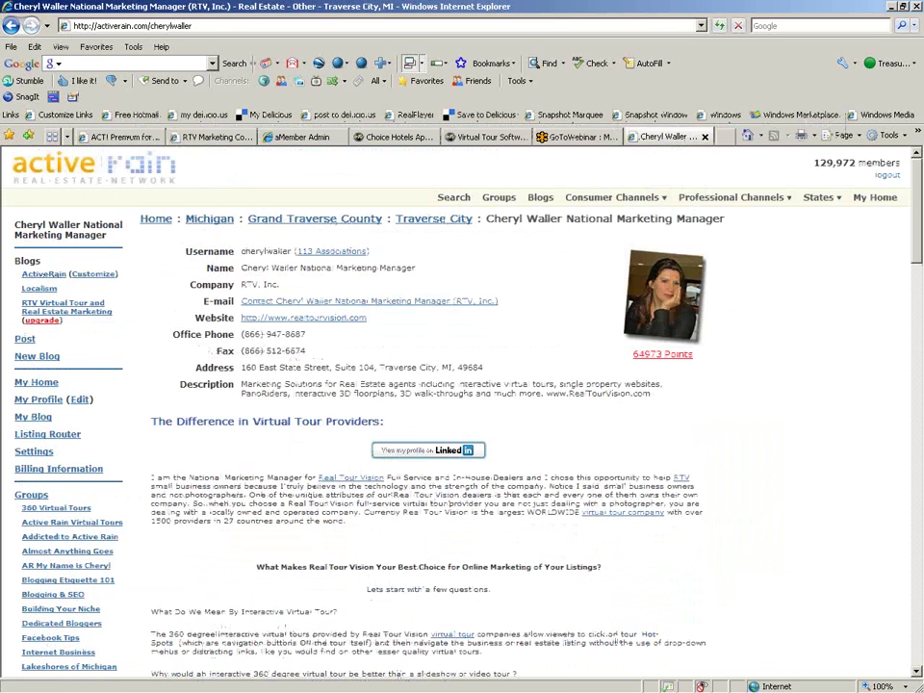
Step: In the 'Using The Virtual Tour Social Networking Utility' post, link 'social networking sites' to realtourvision.com
left_click(116, 233)
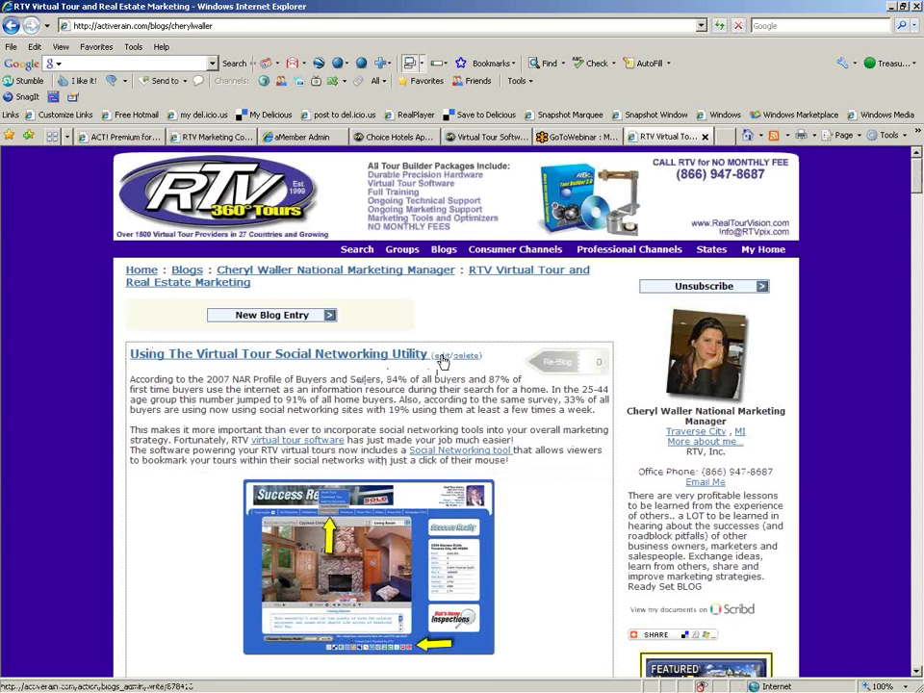
left_click(442, 361)
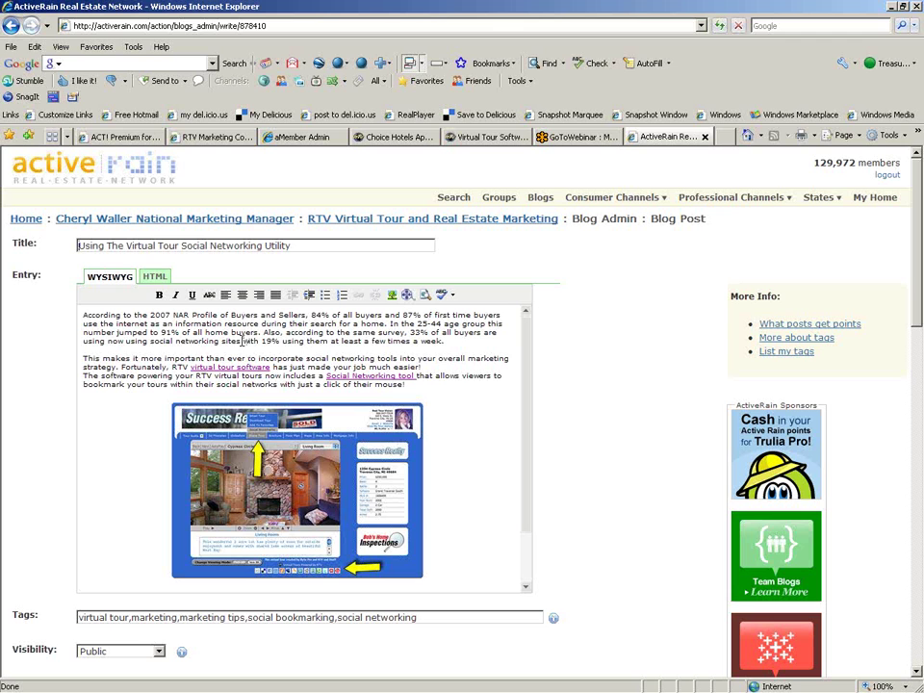
left_click_drag(243, 341, 151, 343)
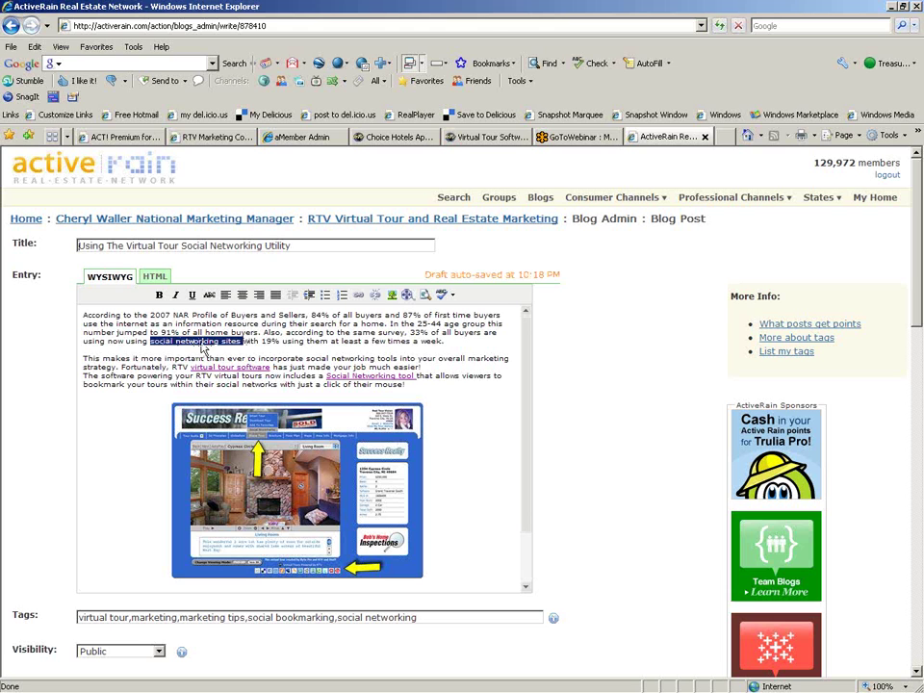
left_click(358, 296)
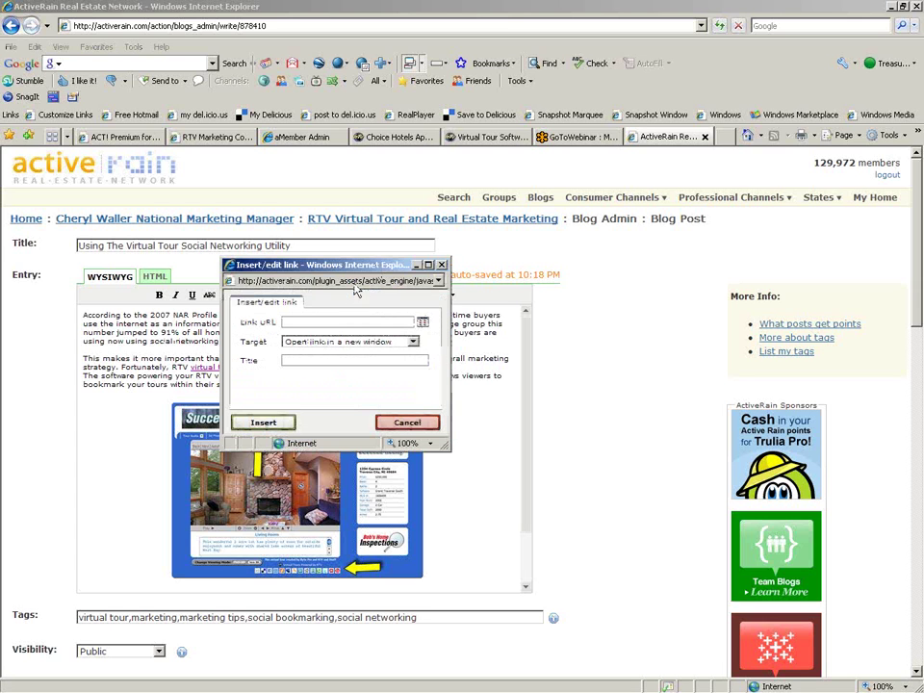
left_click(327, 322)
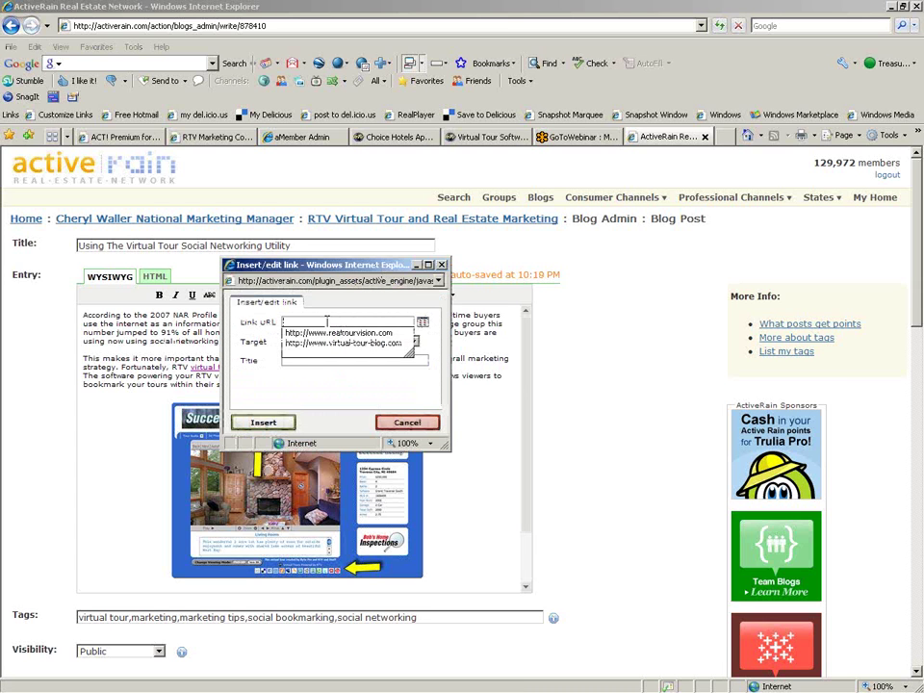
key("Down")
key("Return")
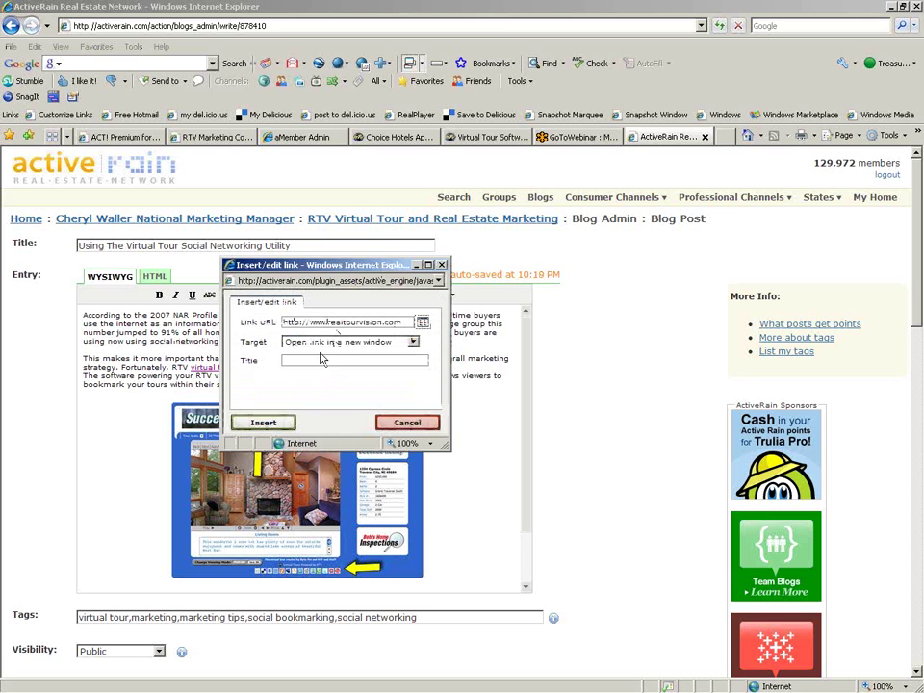
left_click(251, 423)
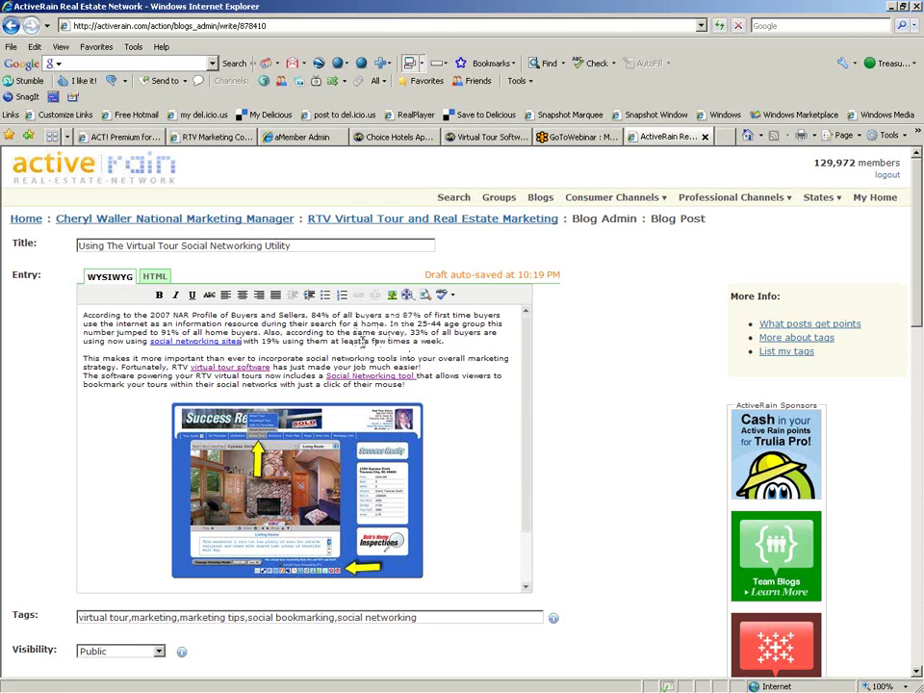
left_click_drag(363, 344, 306, 342)
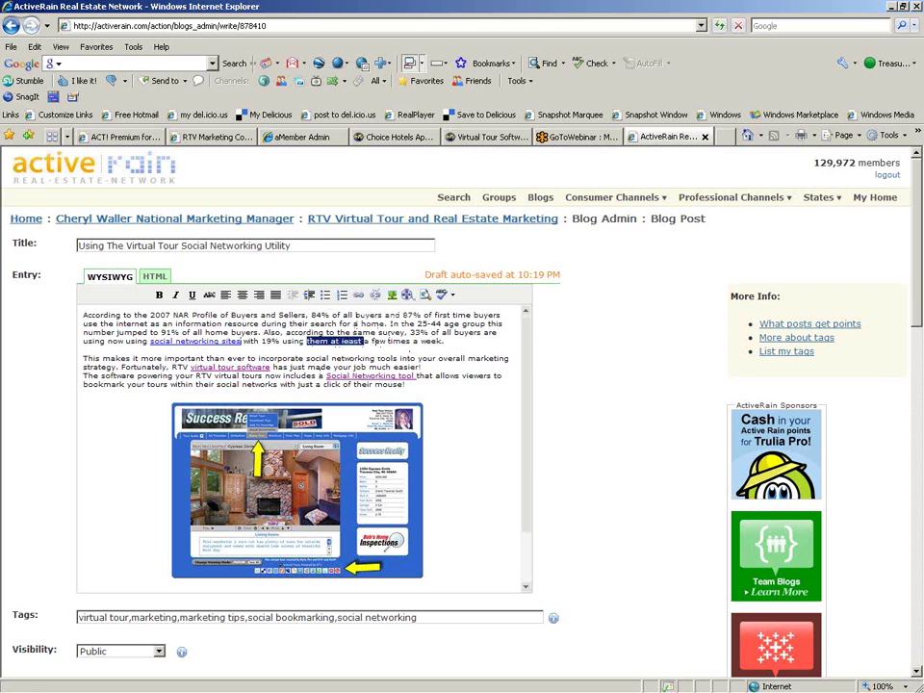
left_click(358, 294)
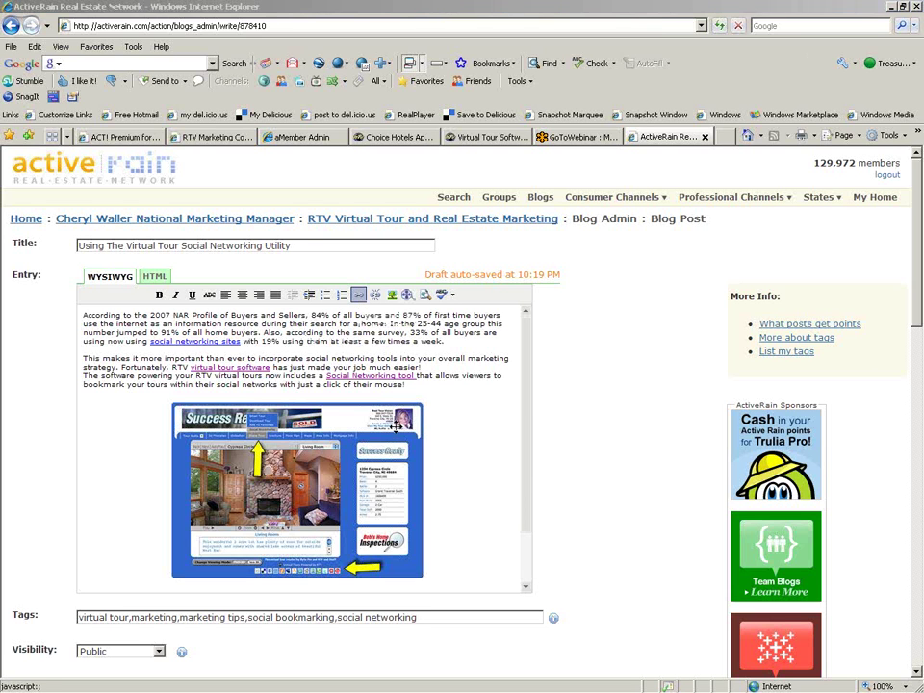